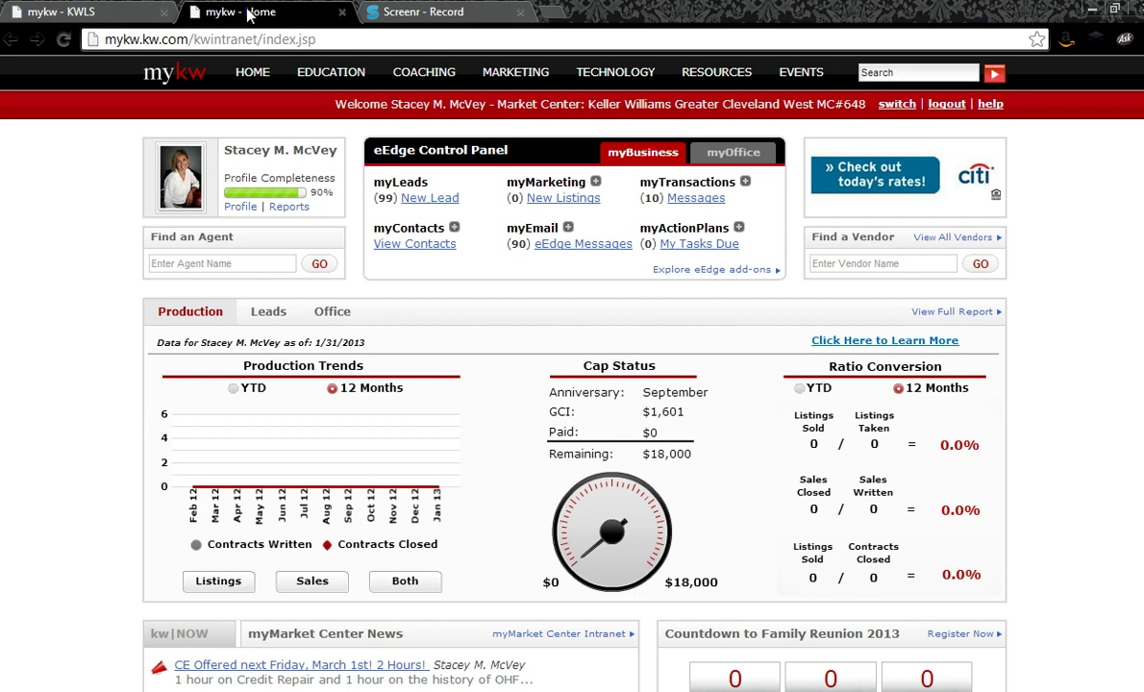
Step: Move the intranet home tab first and open the KWLS page from the TECHNOLOGY menu
{"action": "left_click_drag", "start_coordinate": [248, 14], "coordinate": [106, 12]}
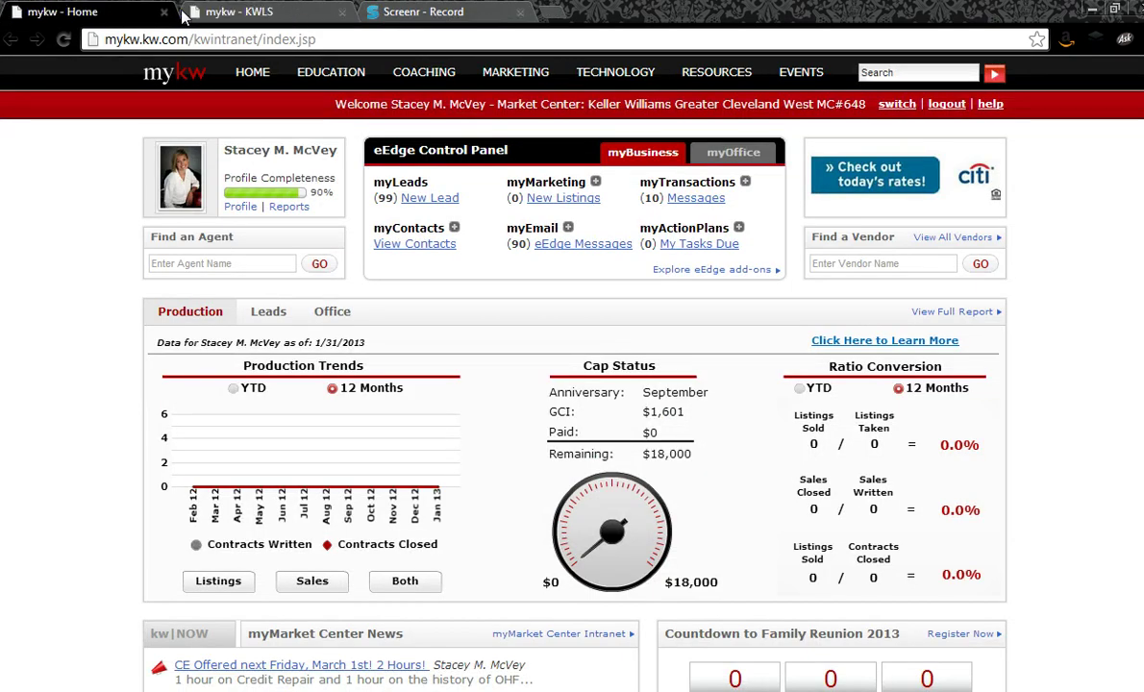
{"action": "mouse_move", "coordinate": [654, 75]}
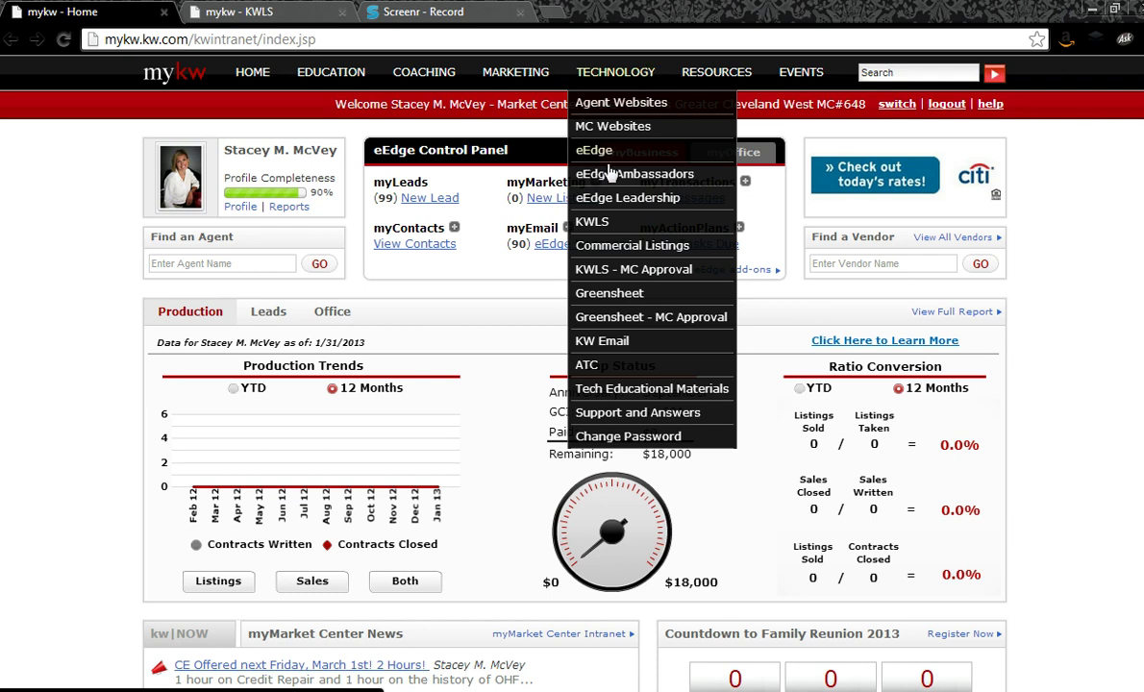
{"action": "left_click", "coordinate": [604, 233]}
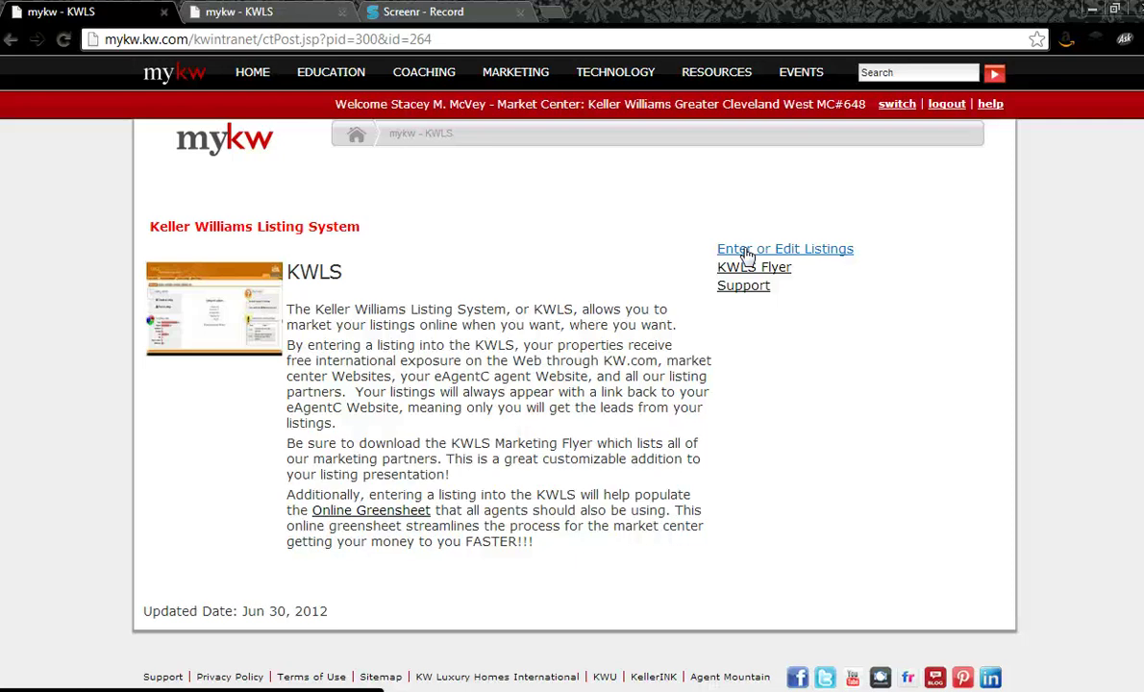
Step: Use Find a Listing to search KWLS by the agent's last name
{"action": "left_click", "coordinate": [748, 252]}
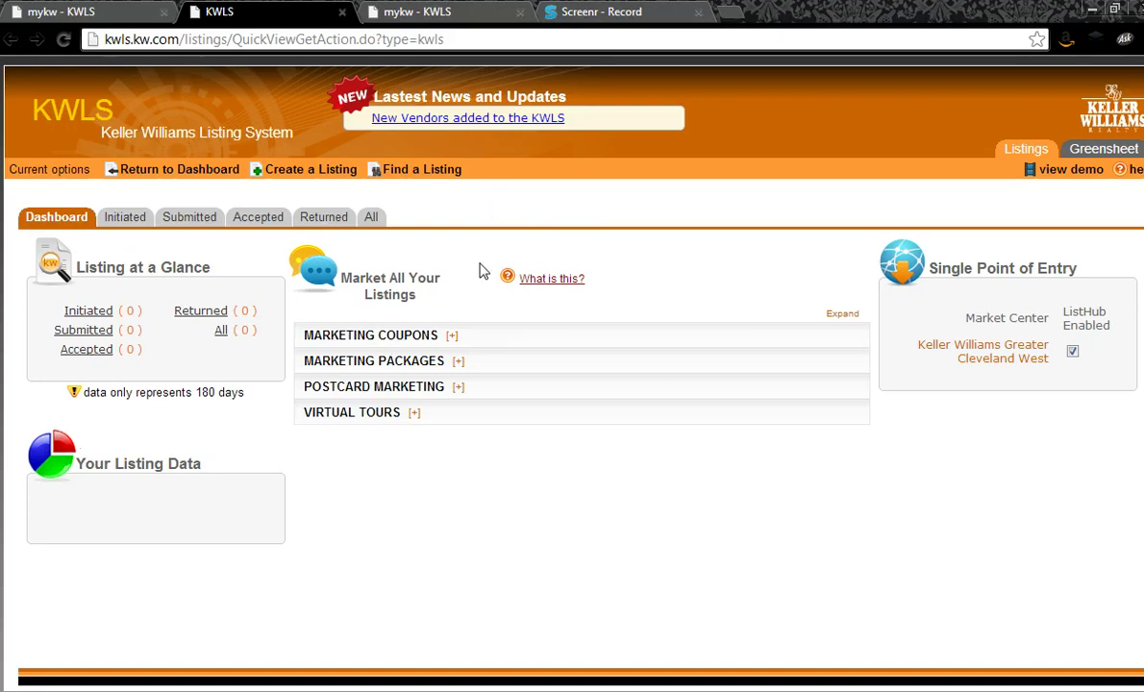
{"action": "left_click", "coordinate": [438, 173]}
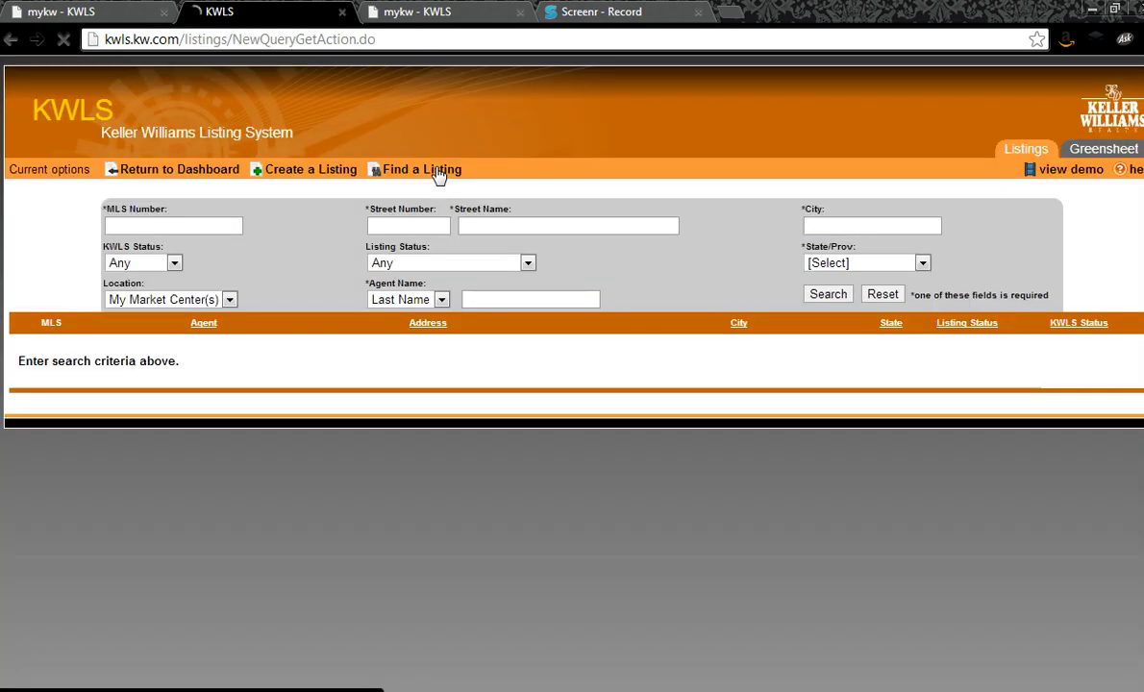
{"action": "left_click", "coordinate": [480, 298]}
{"action": "type", "text": "erlang"}
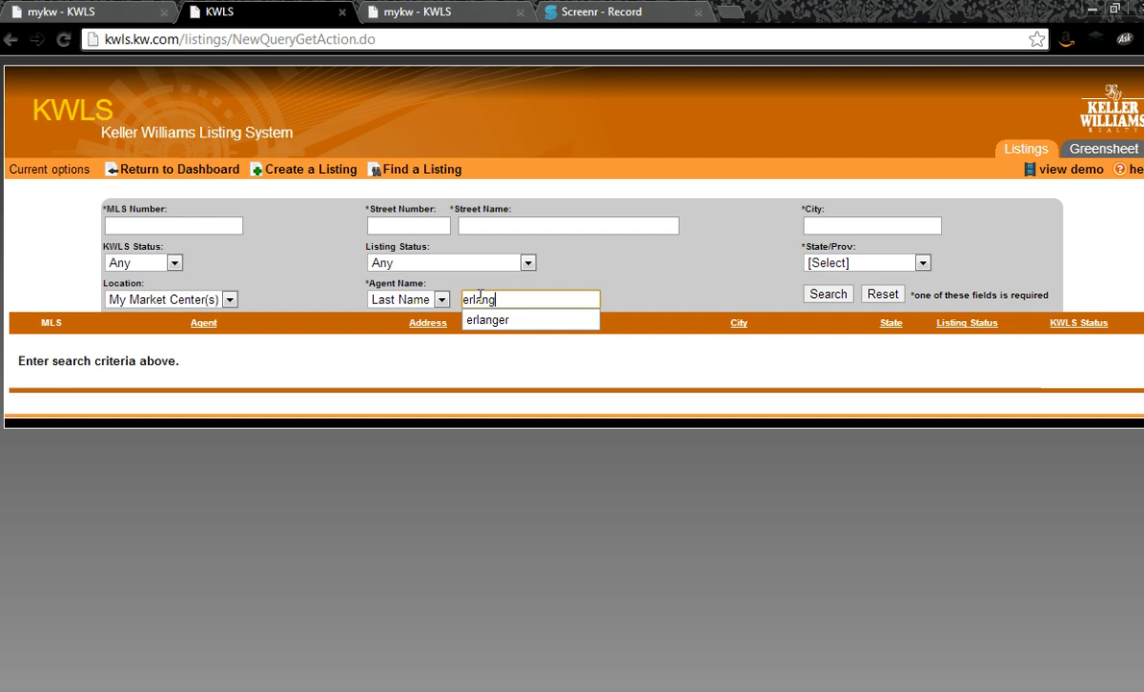
{"action": "type", "text": "er"}
{"action": "key", "text": "Return"}
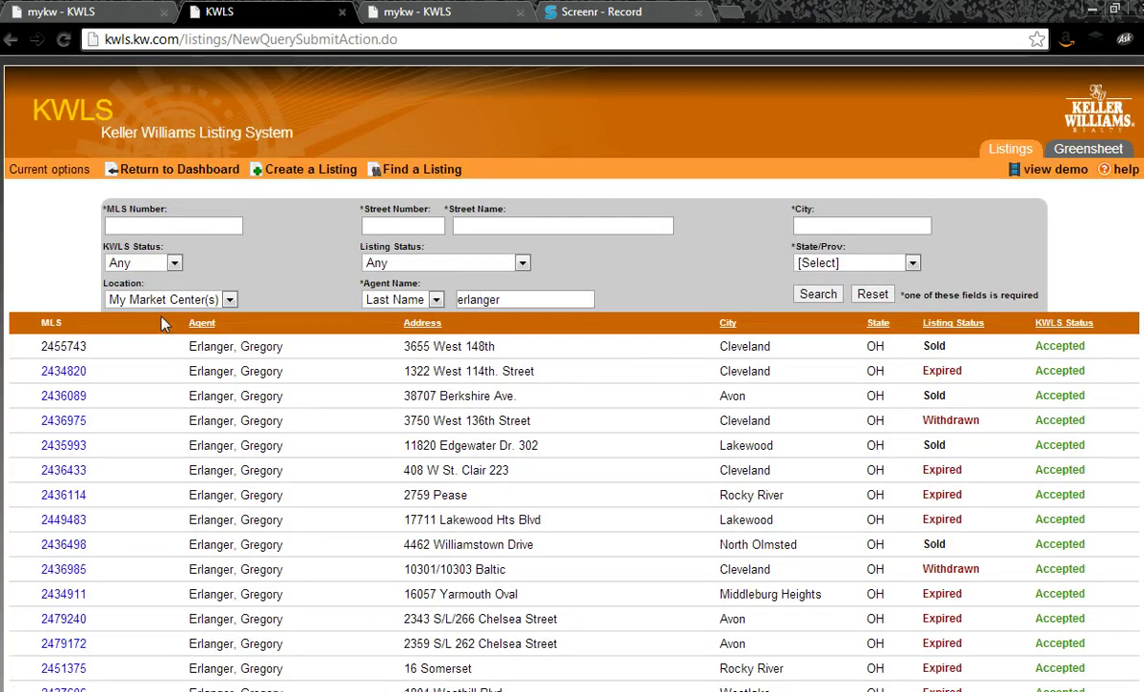
Step: Open MLS 2455743 and scroll its Listing Details down to the Description
{"action": "left_click", "coordinate": [68, 347]}
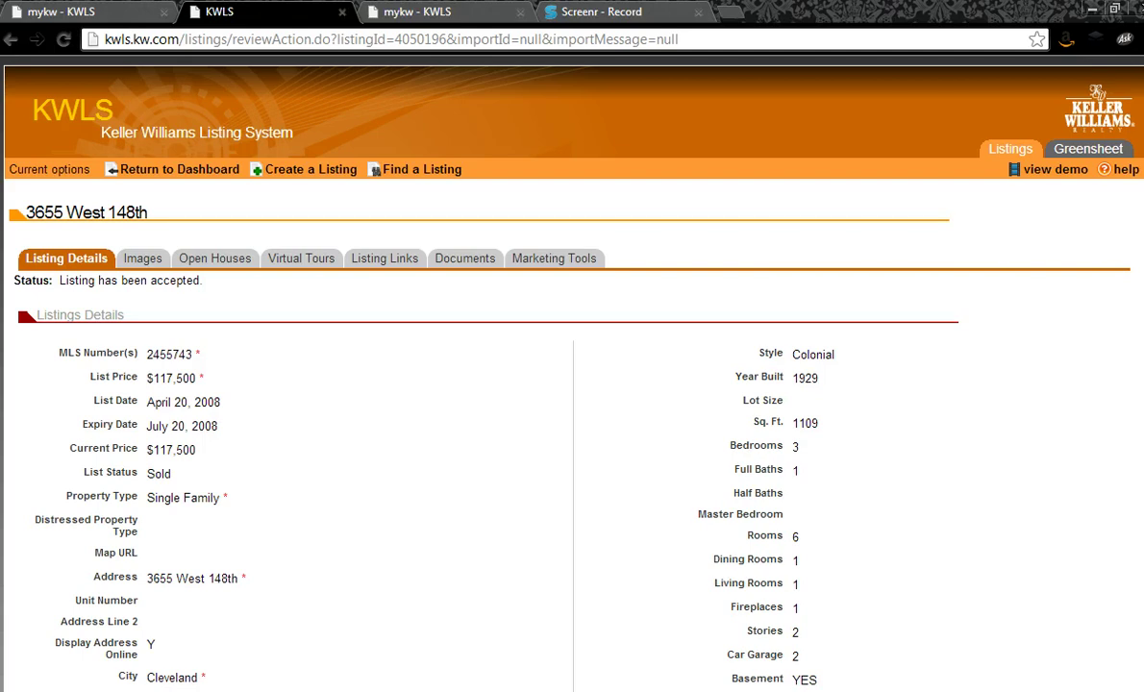
{"action": "scroll", "coordinate": [572, 385], "scroll_direction": "down", "scroll_amount": 4}
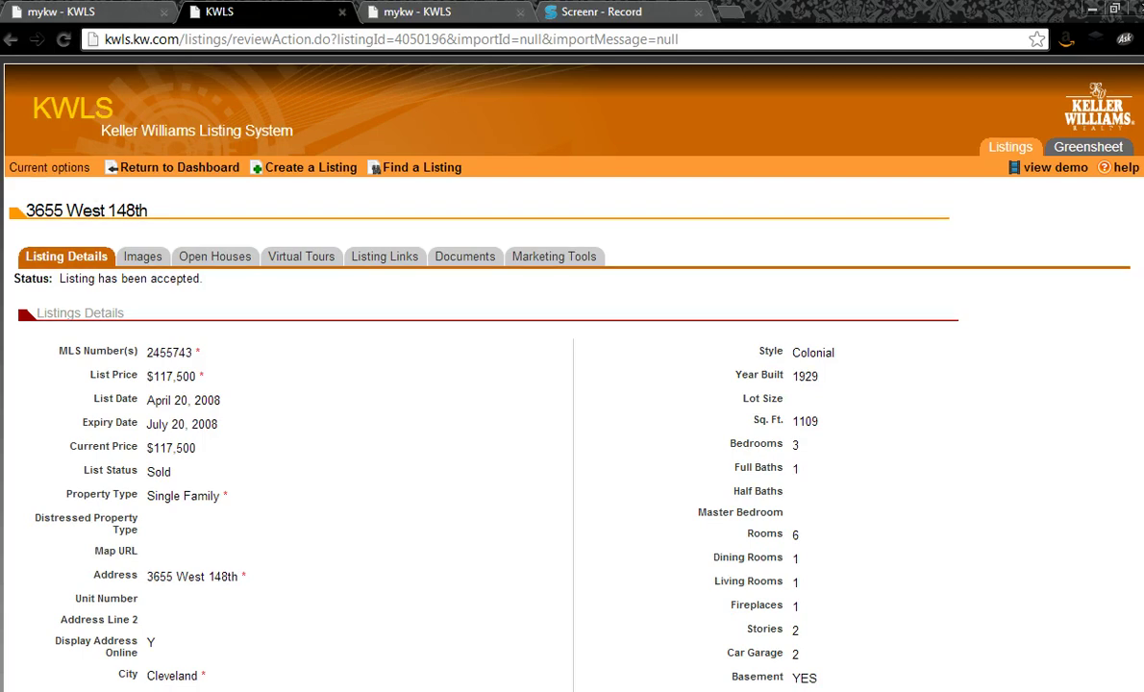
{"action": "scroll", "coordinate": [509, 233], "scroll_direction": "down", "scroll_amount": 2}
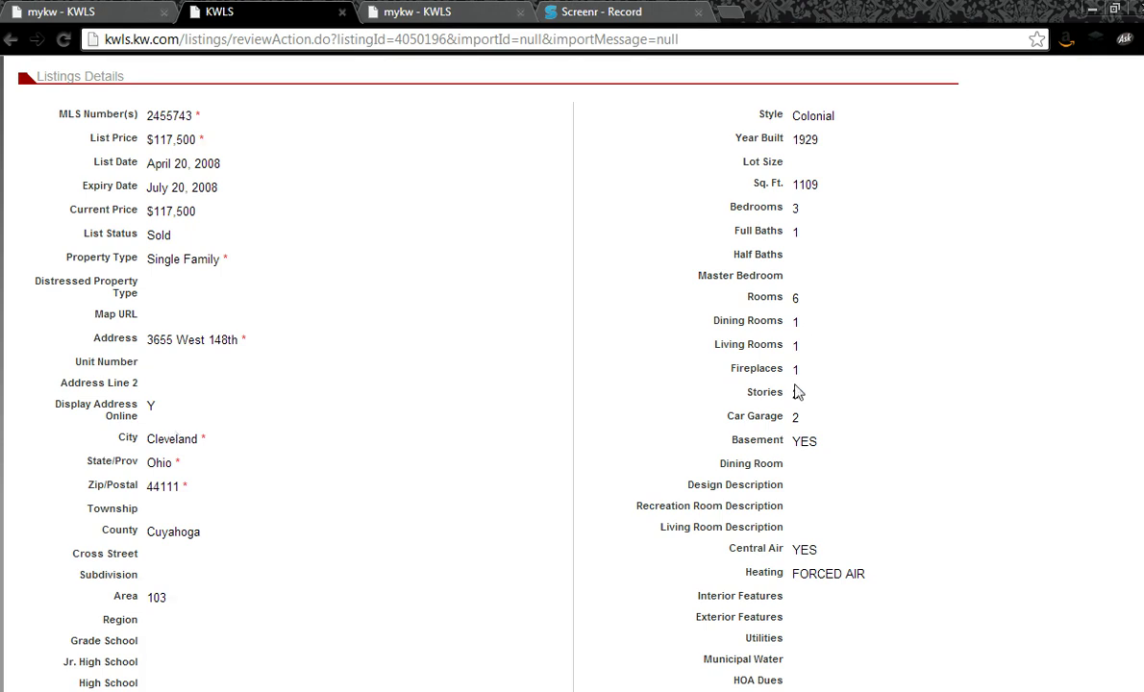
{"action": "scroll", "coordinate": [1118, 358], "scroll_direction": "down", "scroll_amount": 4}
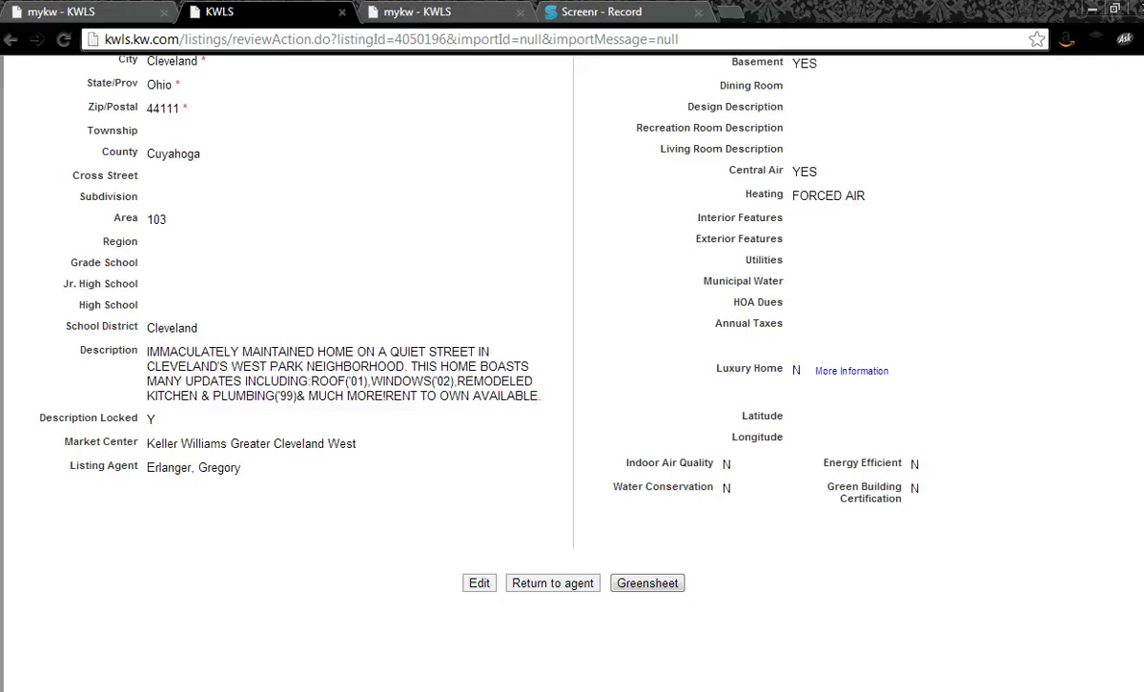
{"action": "left_click", "coordinate": [484, 581]}
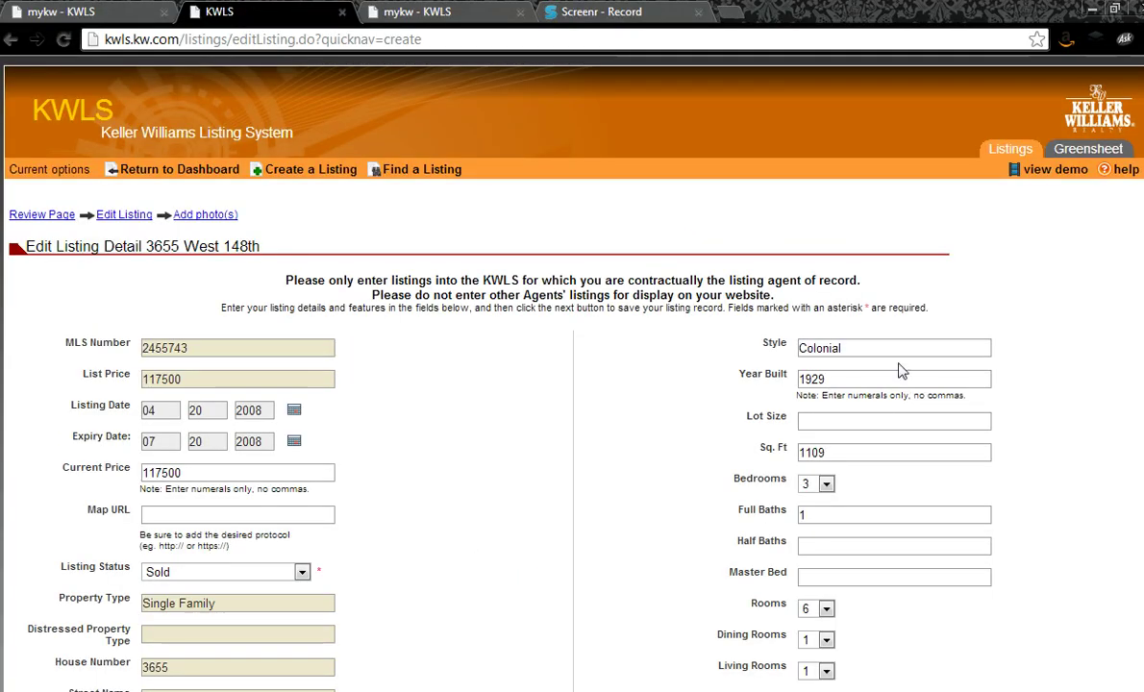
{"action": "scroll", "coordinate": [904, 361], "scroll_direction": "down", "scroll_amount": 5}
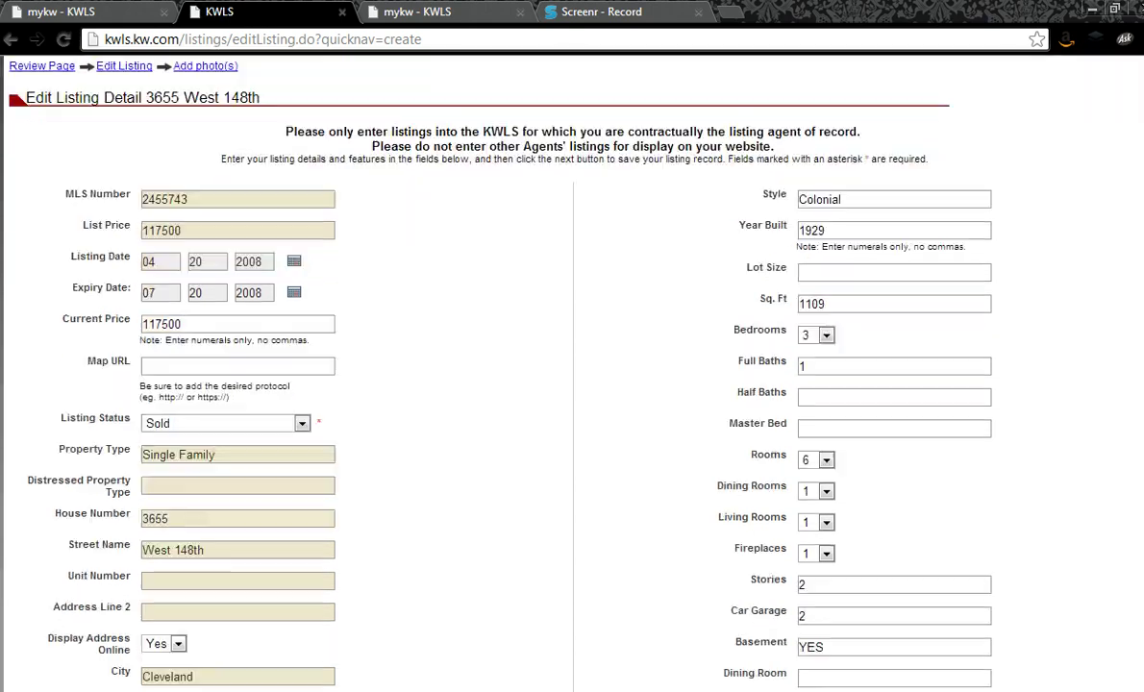
{"action": "scroll", "coordinate": [904, 361], "scroll_direction": "down", "scroll_amount": 2}
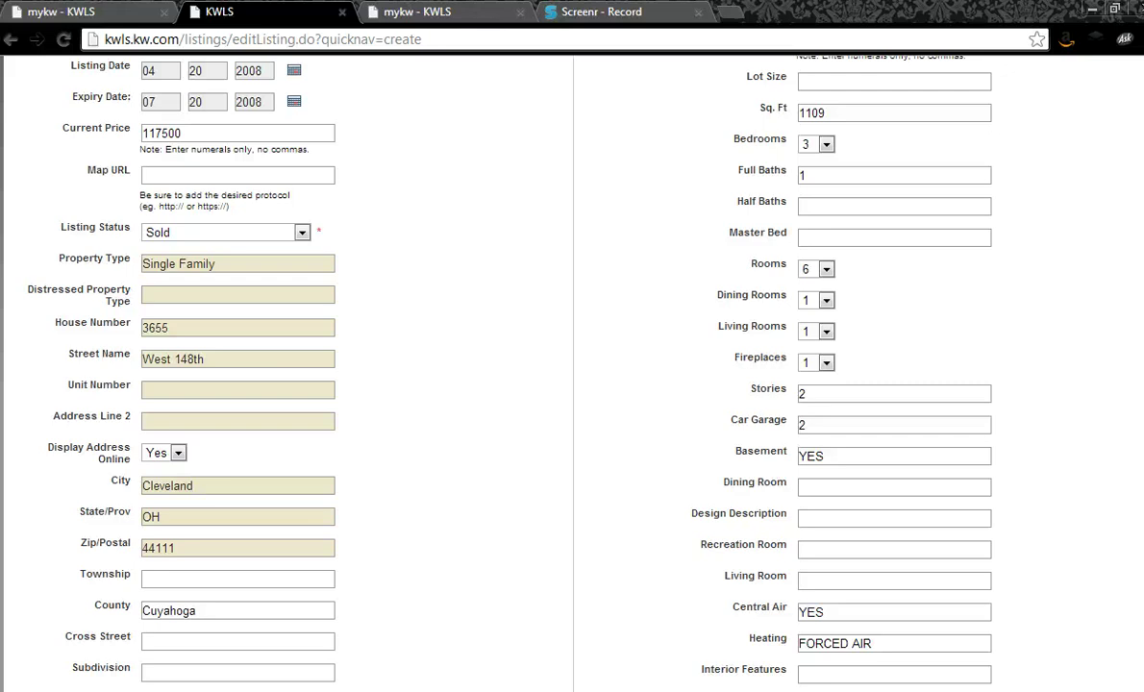
{"action": "scroll", "coordinate": [572, 373], "scroll_direction": "down", "scroll_amount": 10}
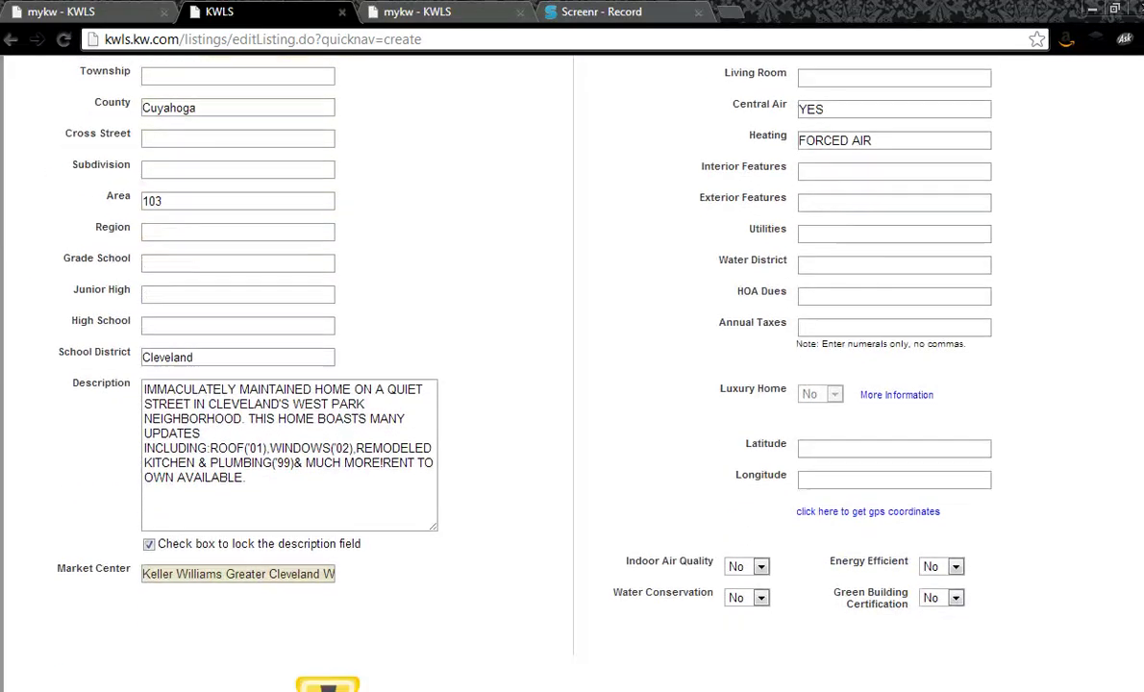
{"action": "scroll", "coordinate": [571, 373], "scroll_direction": "down", "scroll_amount": 4}
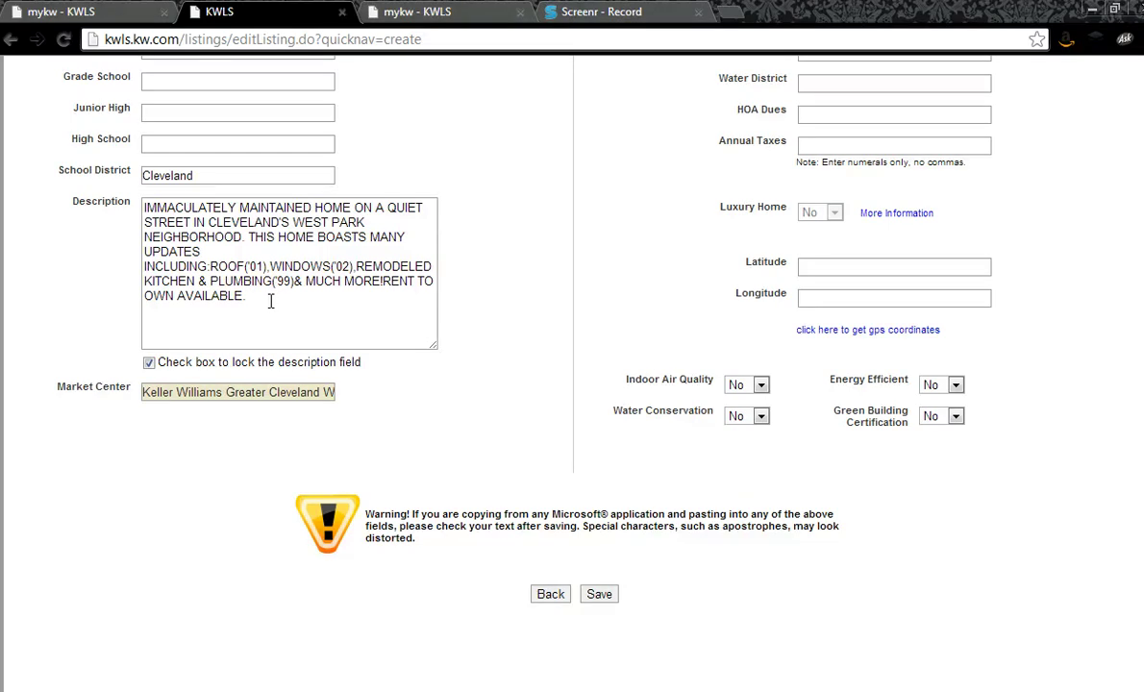
Step: Add a first line inviting calls to the agent's phone number for details, open houses or private showings
{"action": "left_click", "coordinate": [142, 205]}
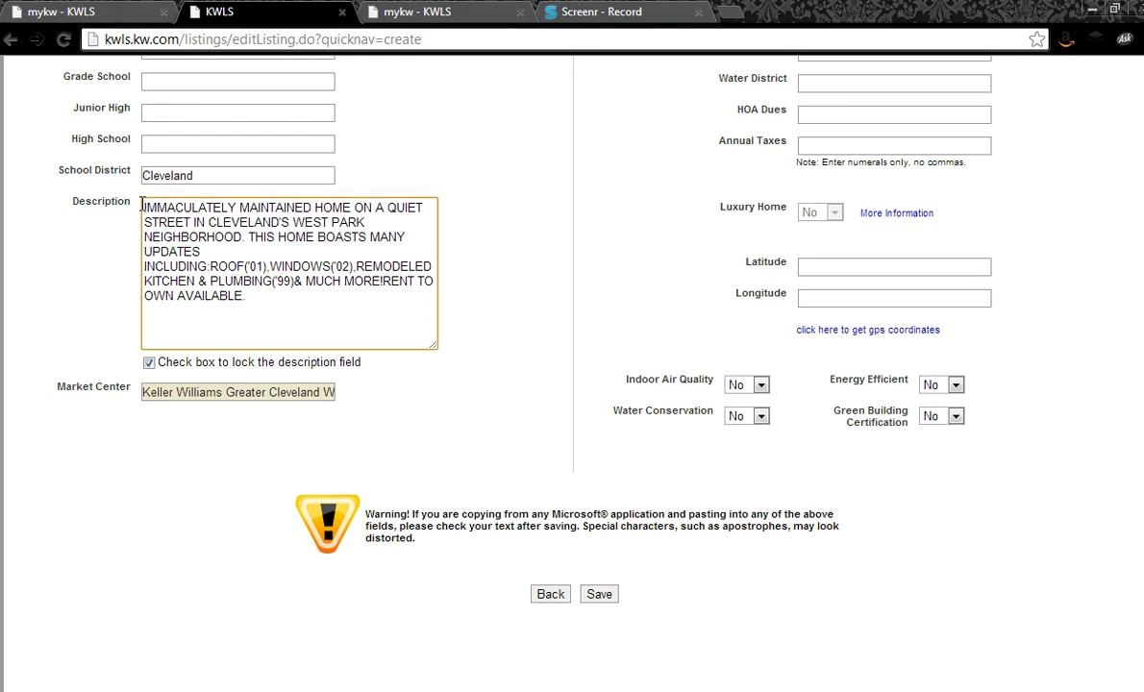
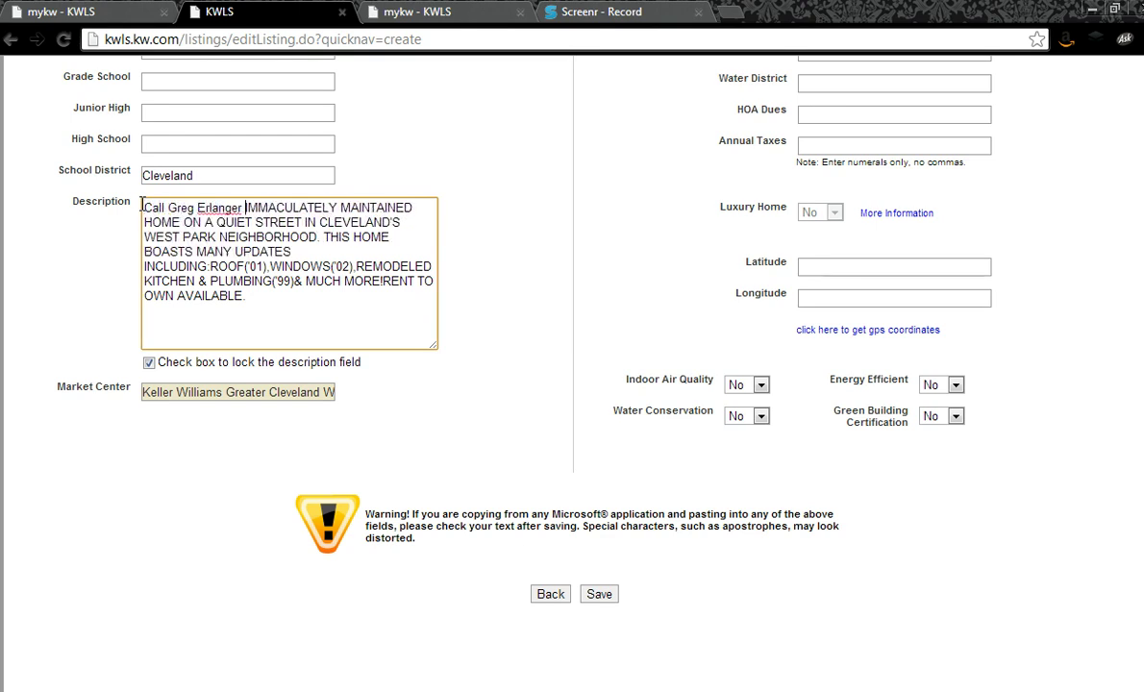
{"action": "type", "text": "directly for "}
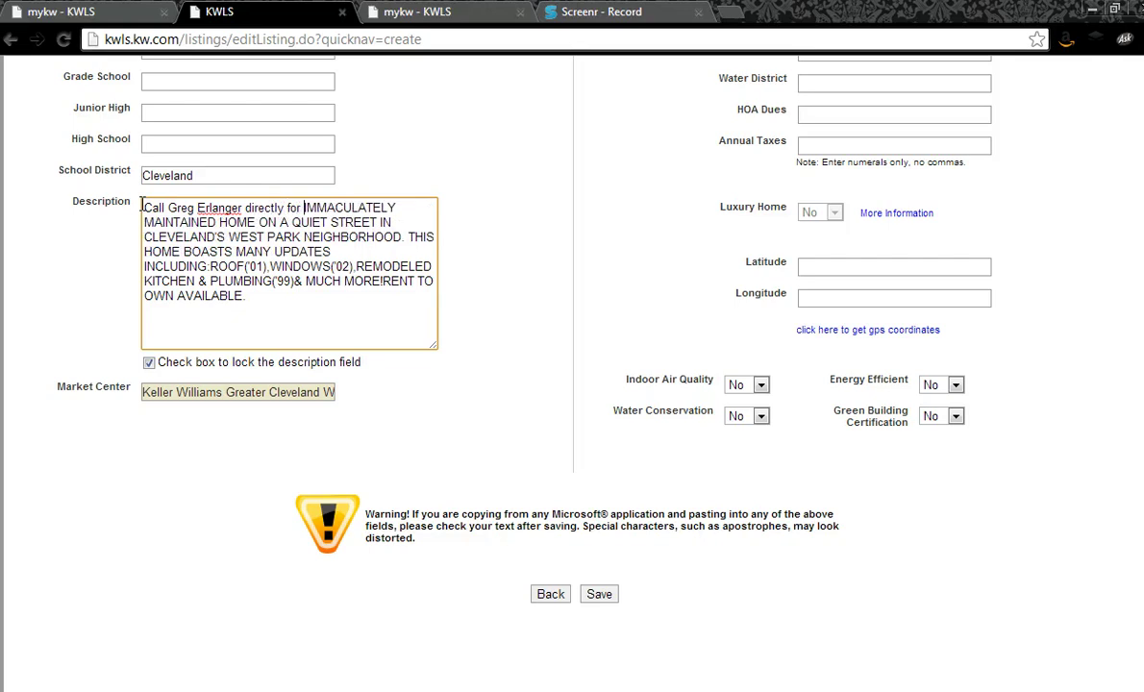
{"action": "type", "text": "details, "}
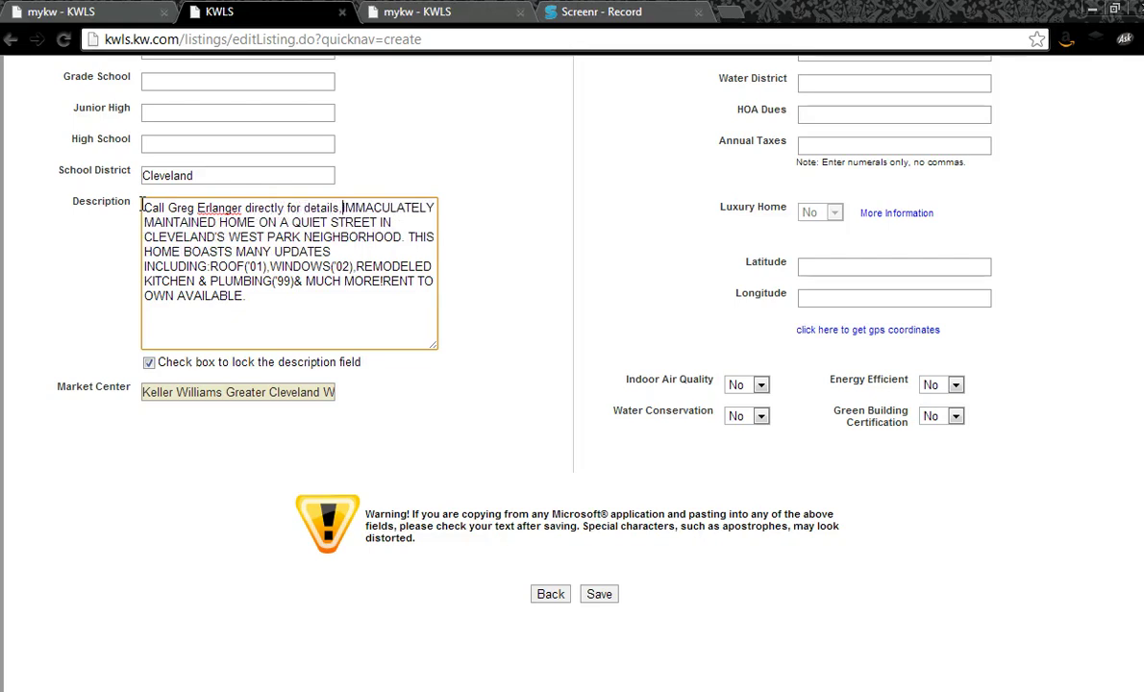
{"action": "type", "text": "upcoming ope"}
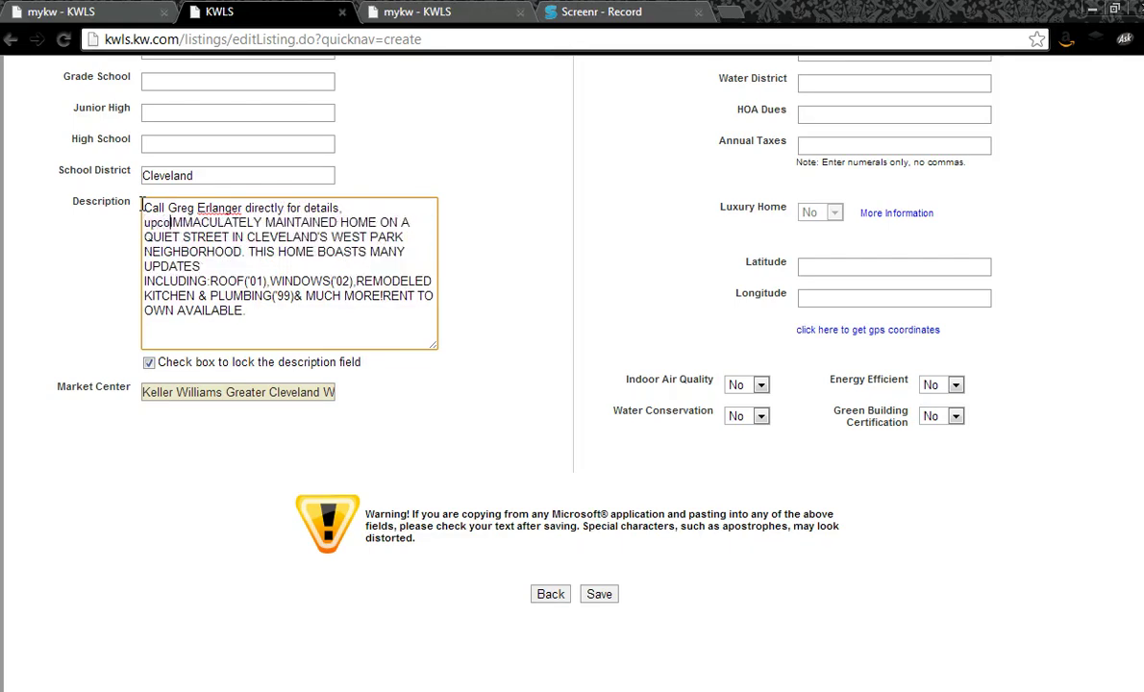
{"action": "type", "text": "n house al"}
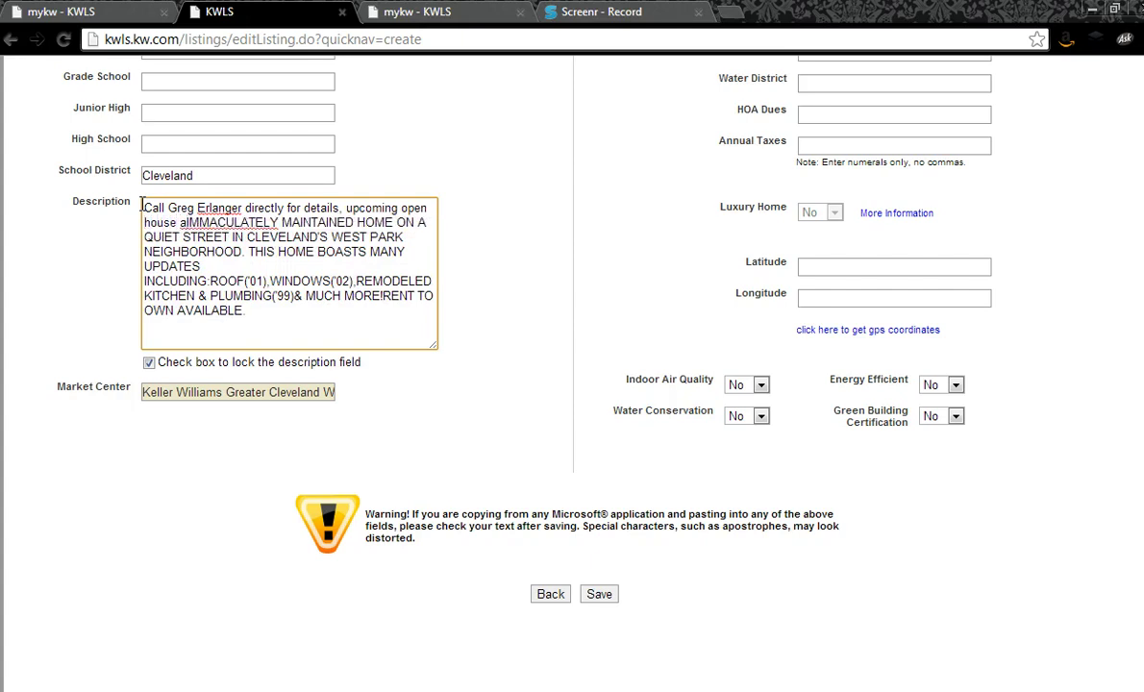
{"action": "key", "text": "BackSpace"}
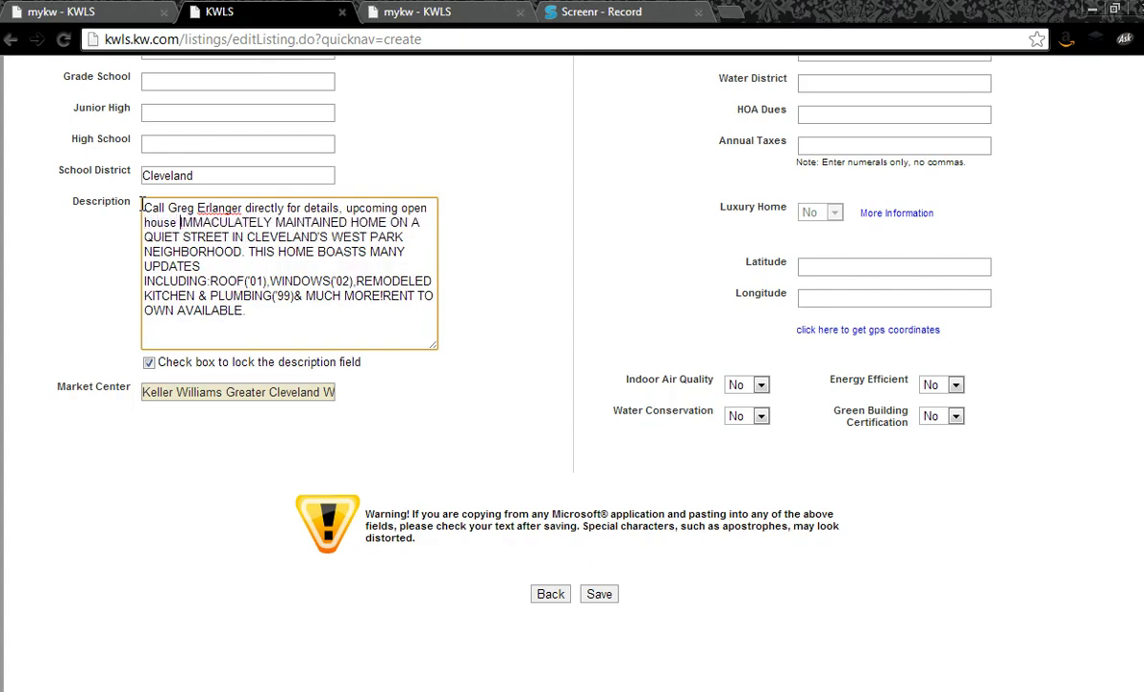
{"action": "type", "text": "dates and"}
{"action": "key", "text": "BackSpace"}
{"action": "key", "text": "BackSpace"}
{"action": "key", "text": "BackSpace"}
{"action": "key", "text": "BackSpace"}
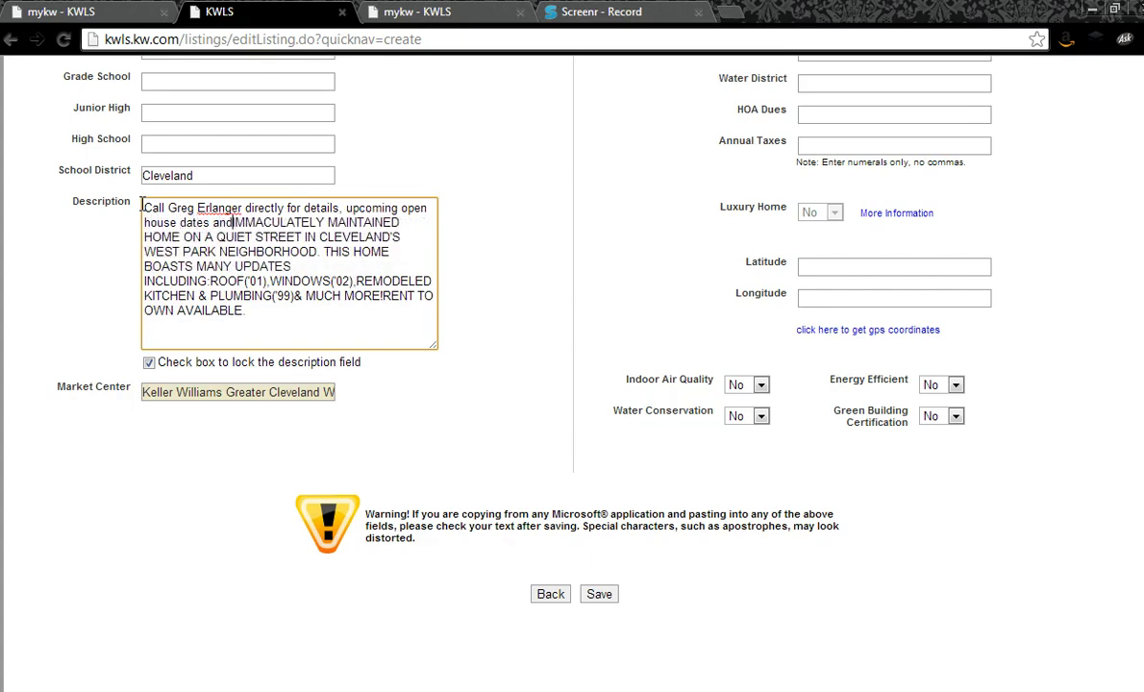
{"action": "type", "text": "or a private showing"}
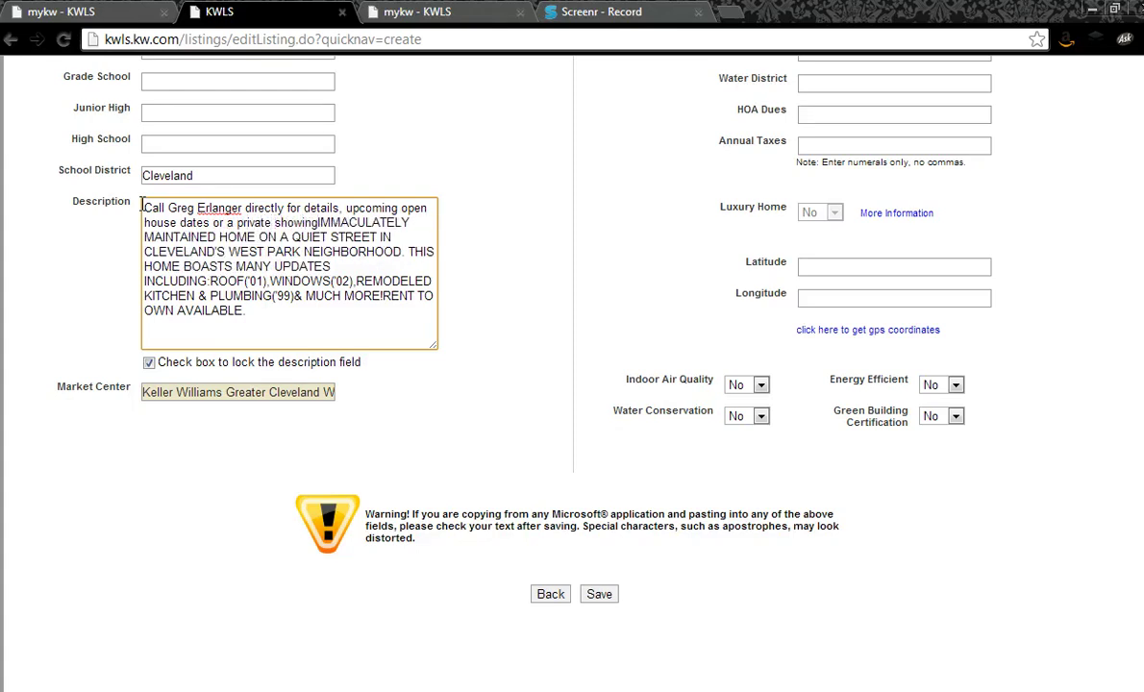
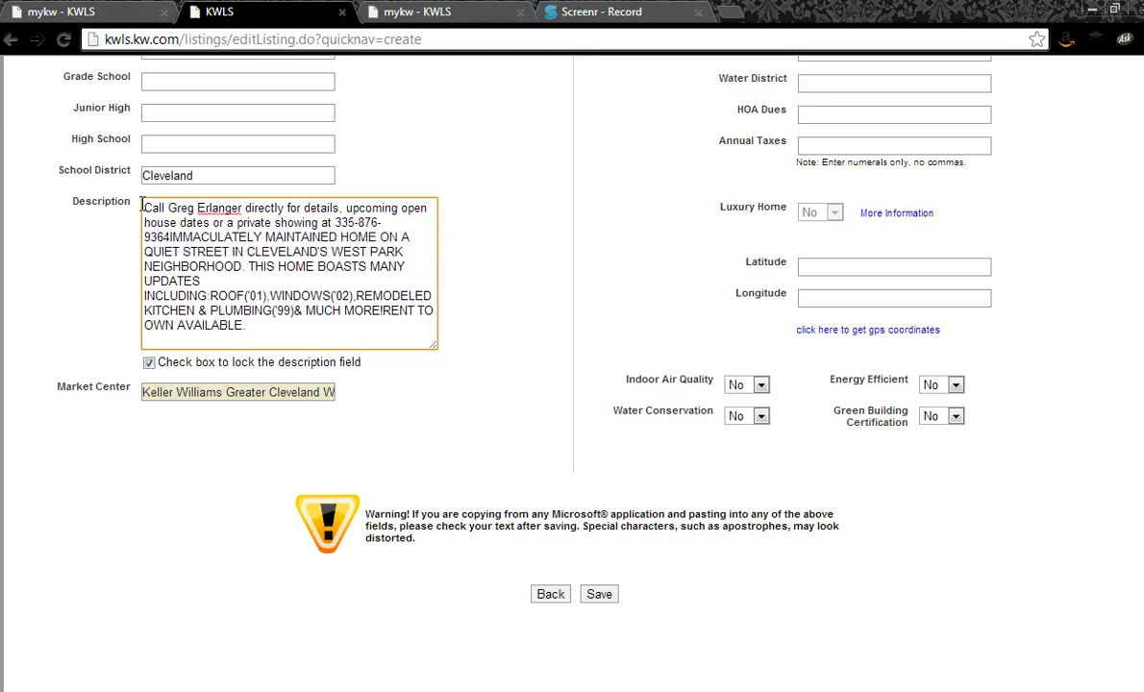
{"action": "key", "text": "Return"}
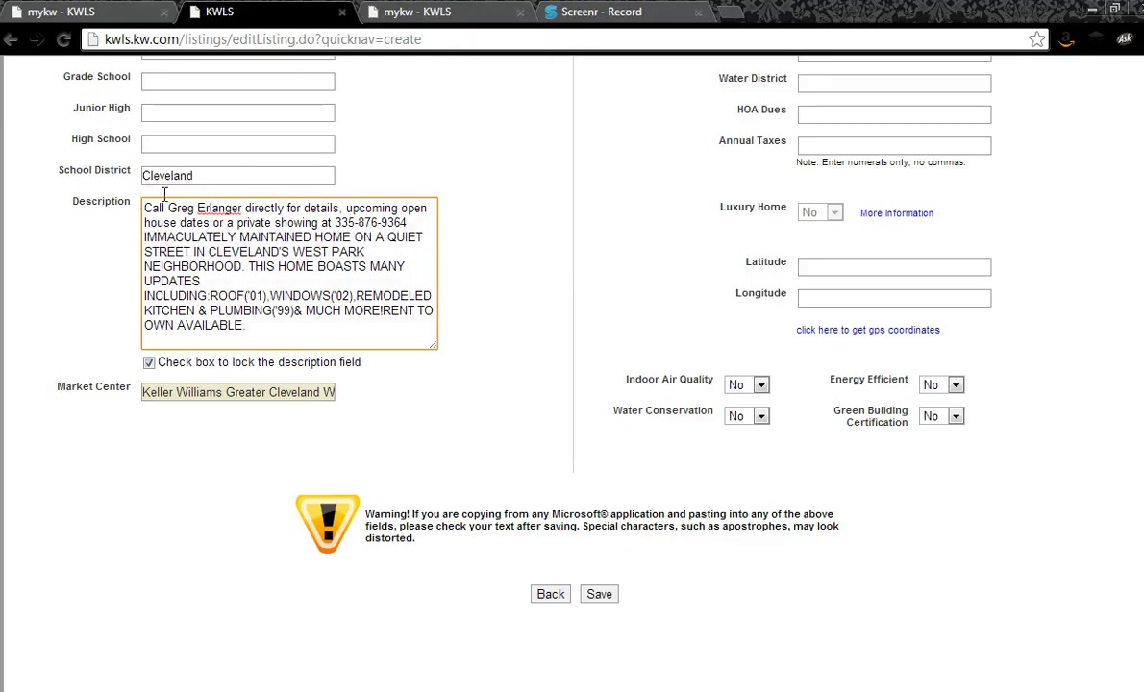